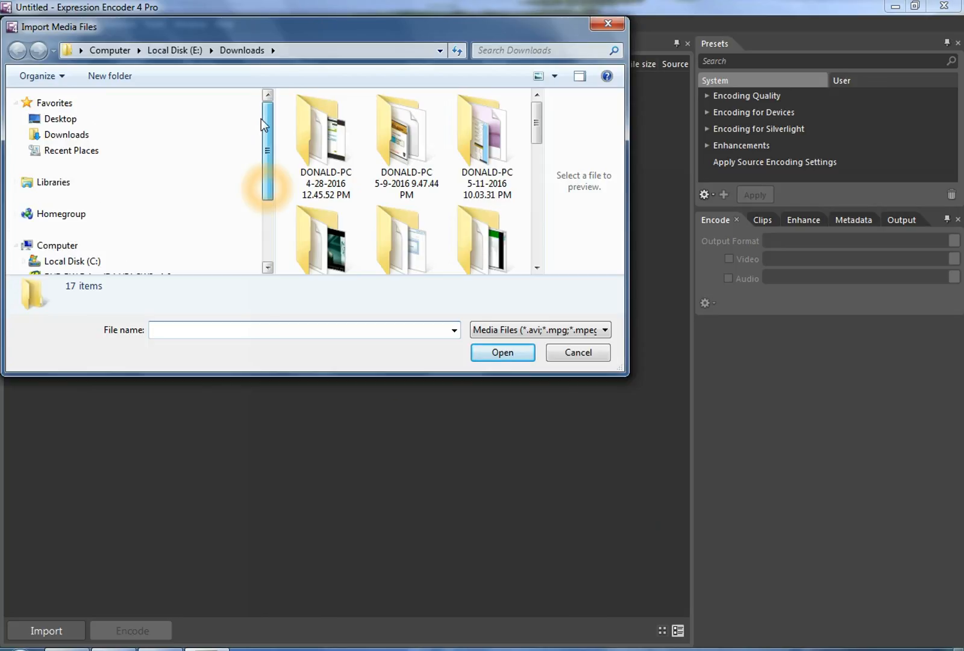
# Import the screen capture file ScreenCapture_6-13-2016 4.02.11 PM.xesc from the Downloads folder
pyautogui.click(56, 137)
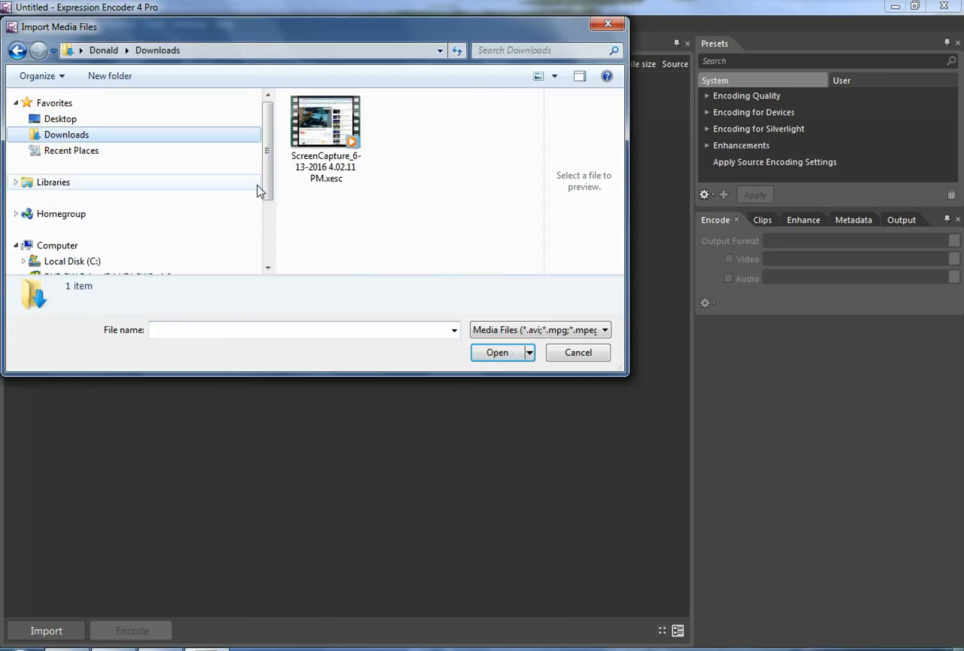
pyautogui.click(338, 184)
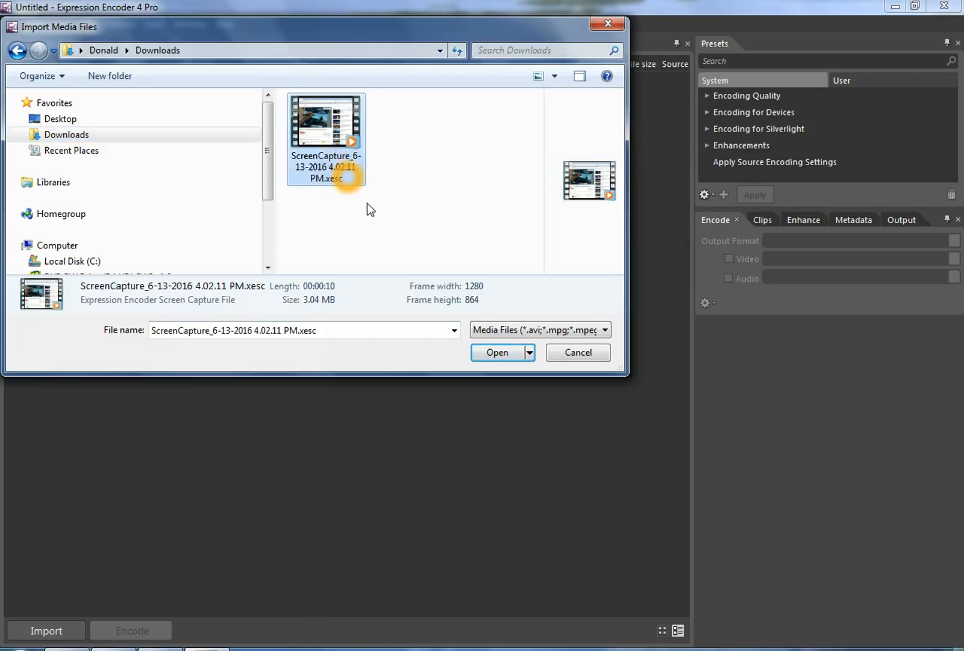
pyautogui.click(500, 355)
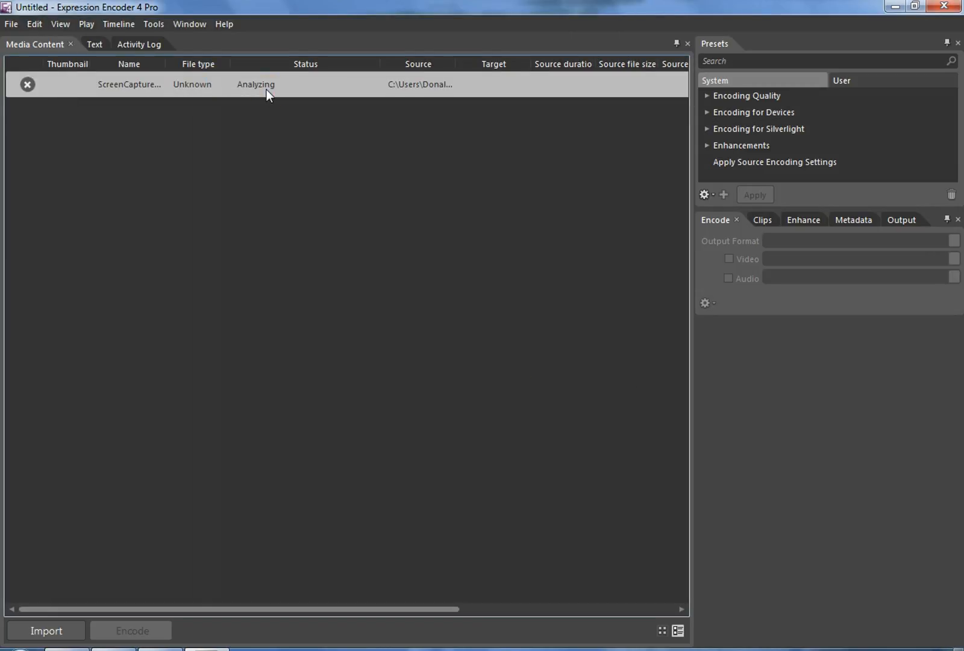
pyautogui.click(266, 89)
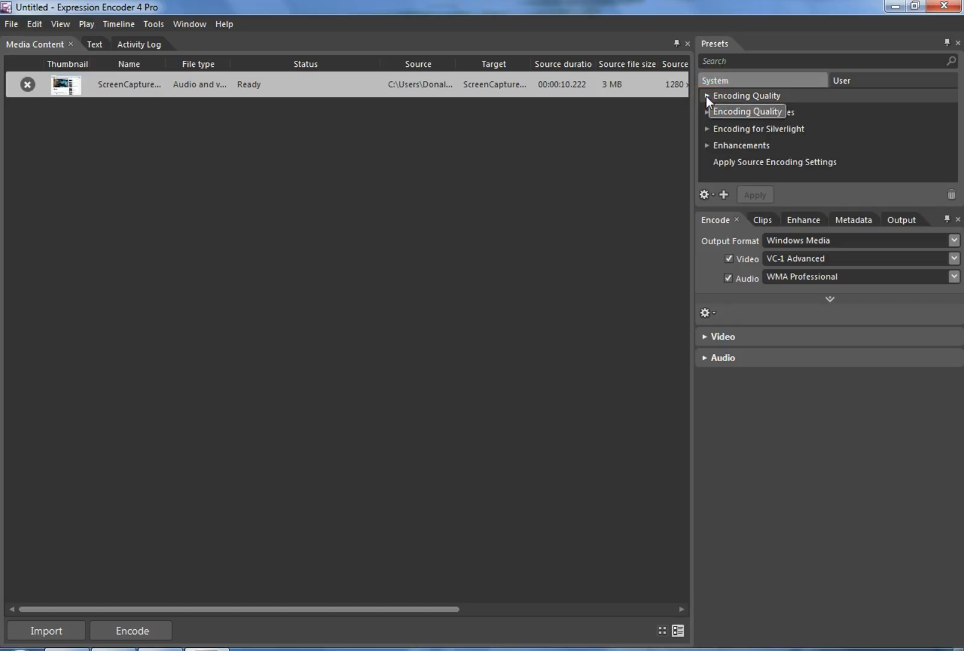
# Apply the VC-1 Xbox 360 HD 1080p preset from the Encoding for Devices WMV presets
pyautogui.click(707, 96)
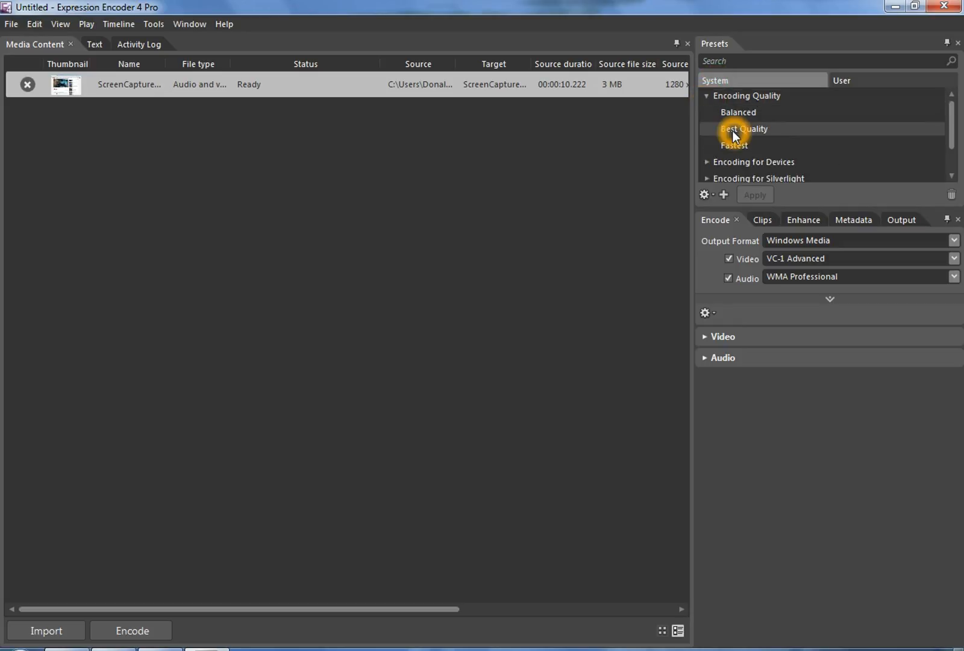
pyautogui.click(734, 134)
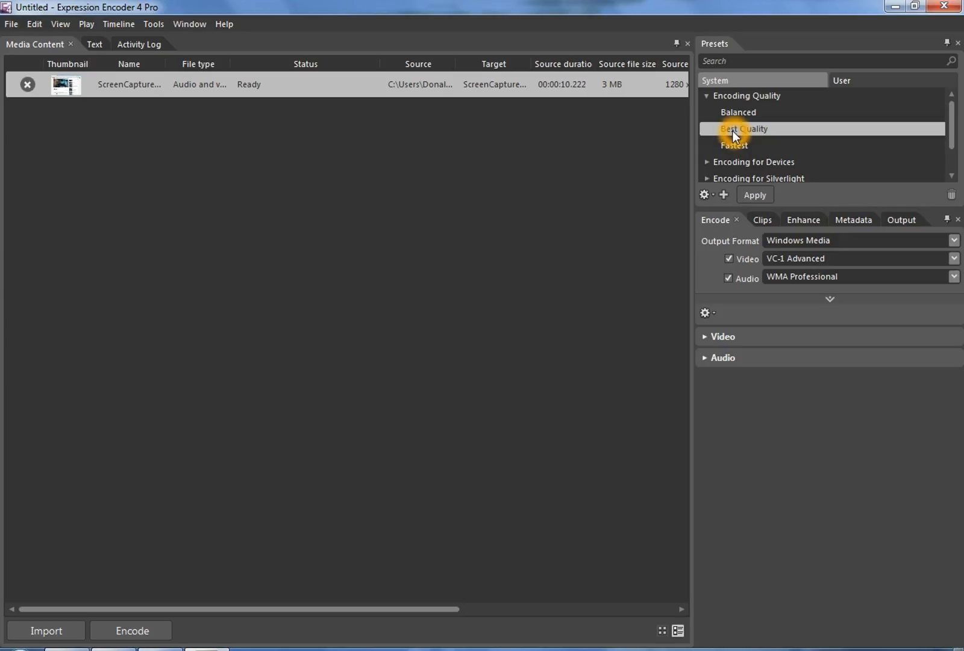
pyautogui.click(706, 163)
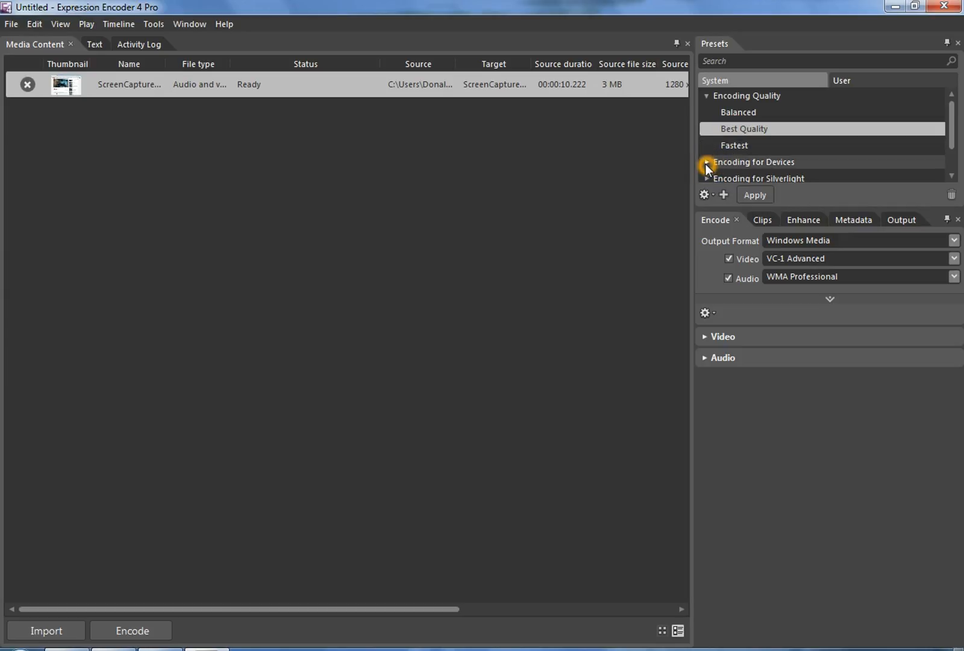
pyautogui.click(706, 162)
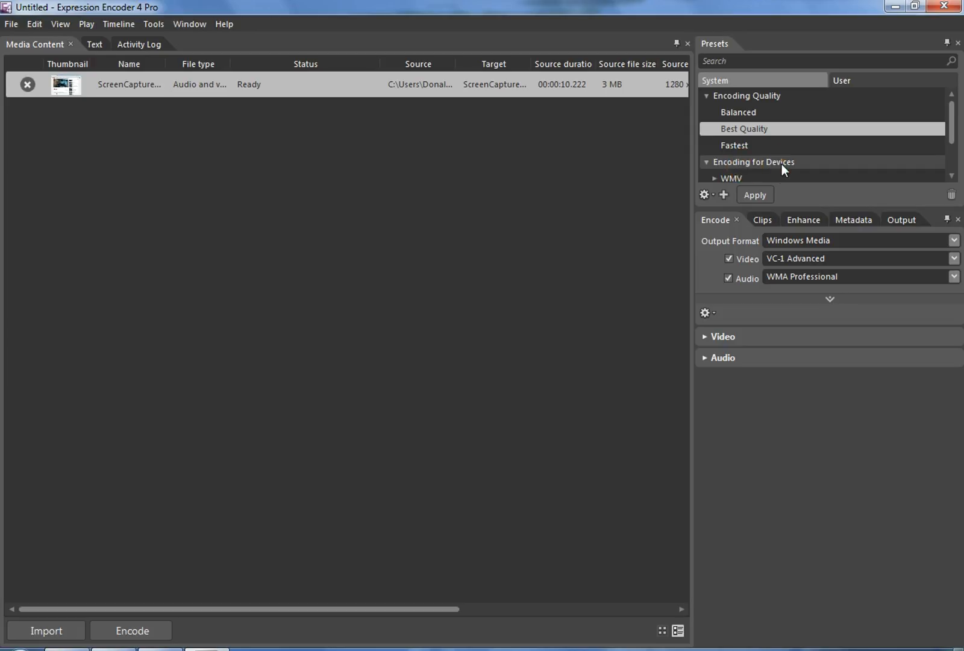
pyautogui.scroll(-1, 780, 165)
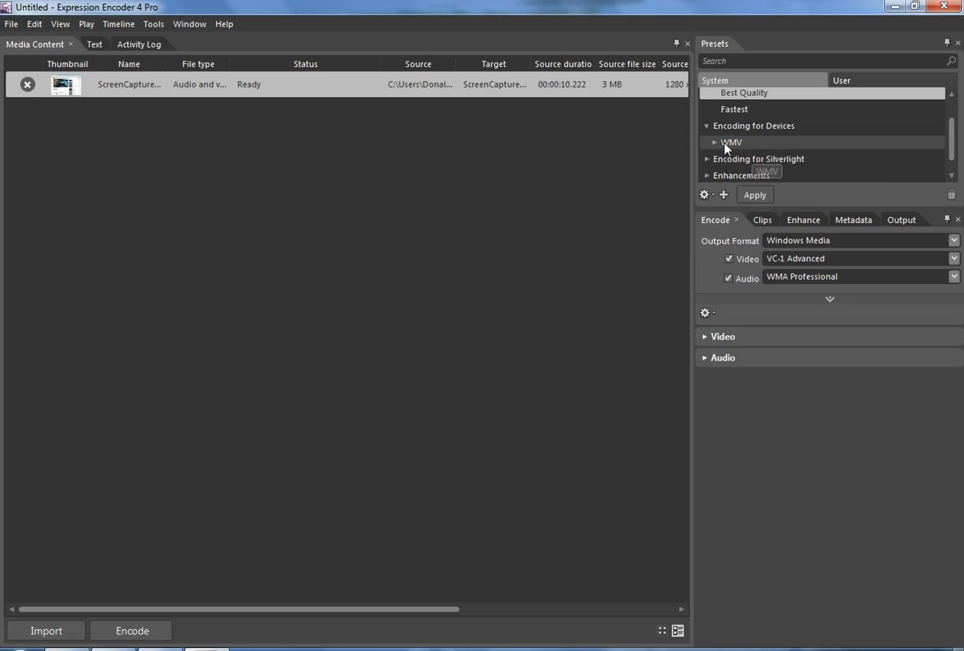
pyautogui.click(715, 143)
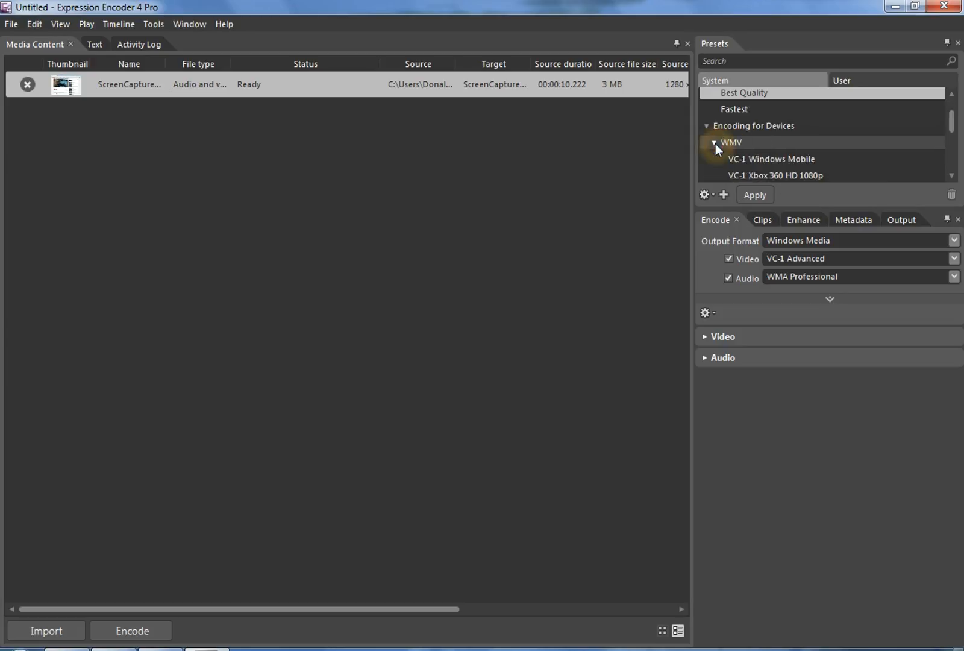
pyautogui.scroll(-1, 737, 154)
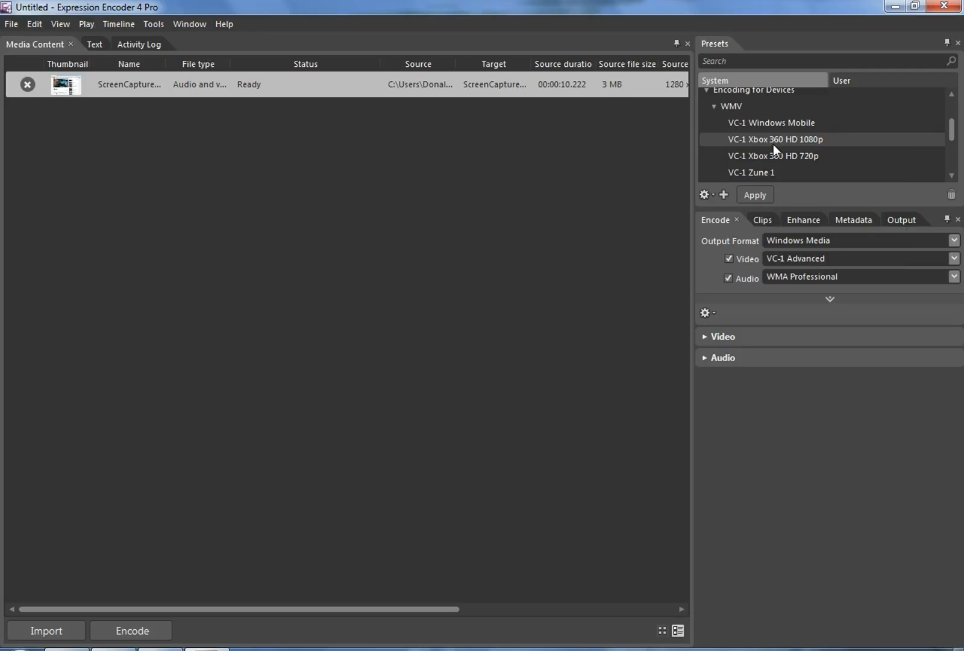
pyautogui.click(768, 144)
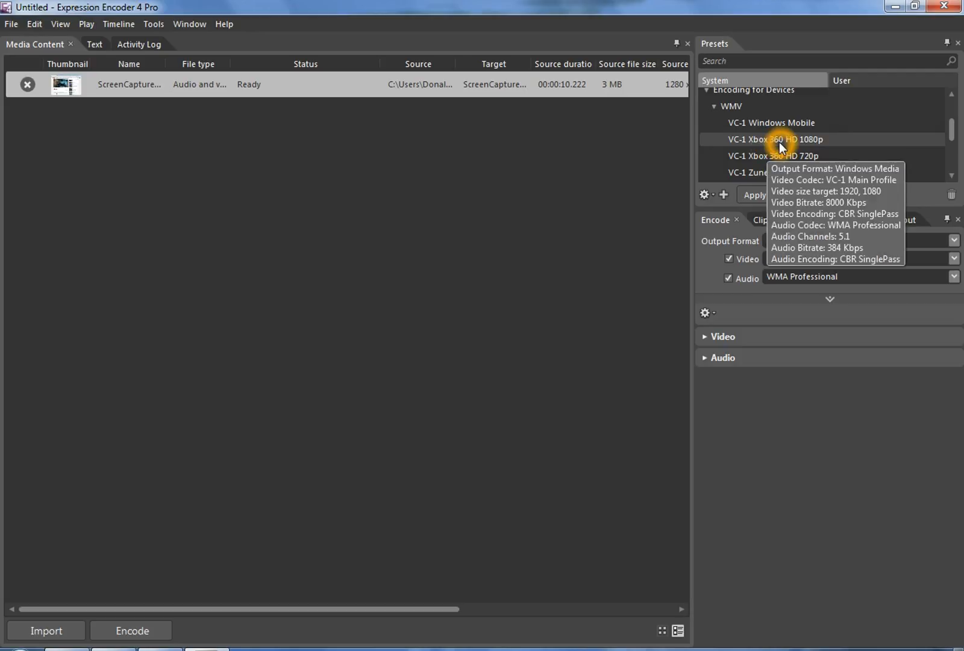
pyautogui.click(781, 142)
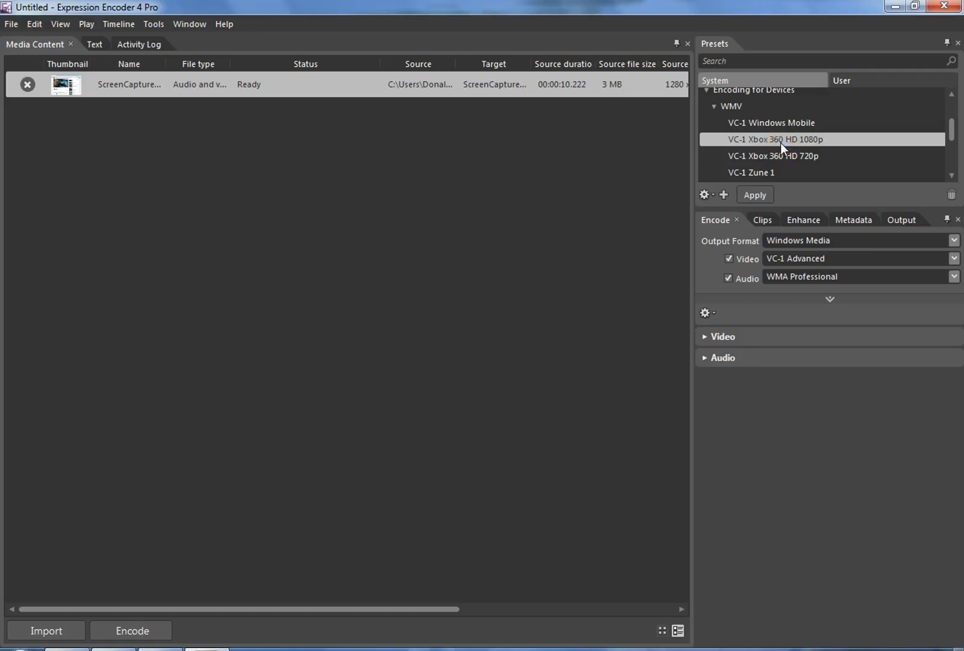
pyautogui.click(754, 195)
# Review the job output directory in the folder browser and close it without changes
pyautogui.click(901, 220)
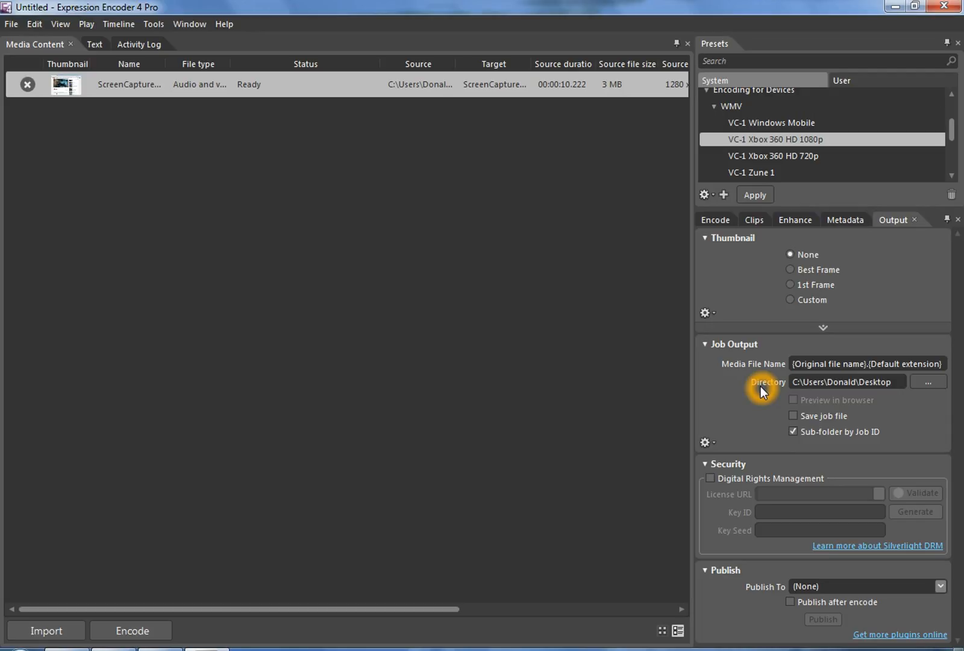
pyautogui.click(929, 383)
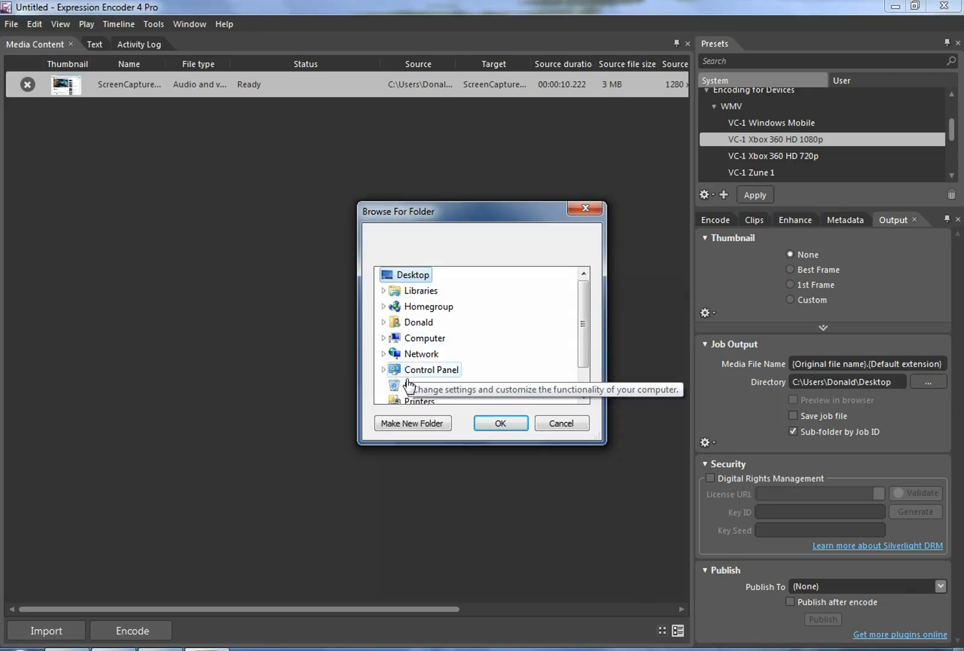
pyautogui.click(417, 281)
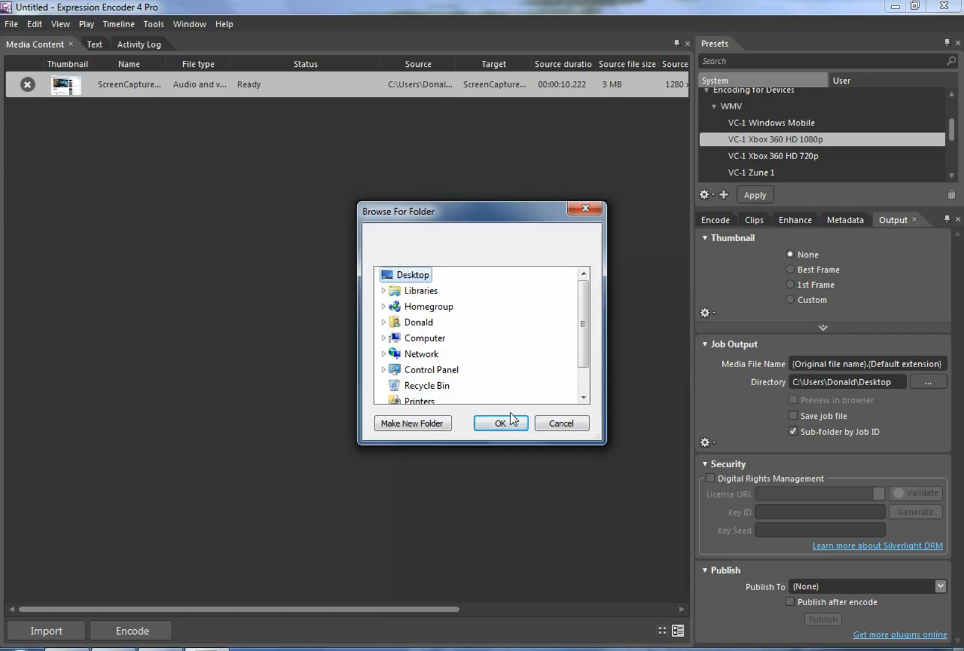
pyautogui.click(583, 210)
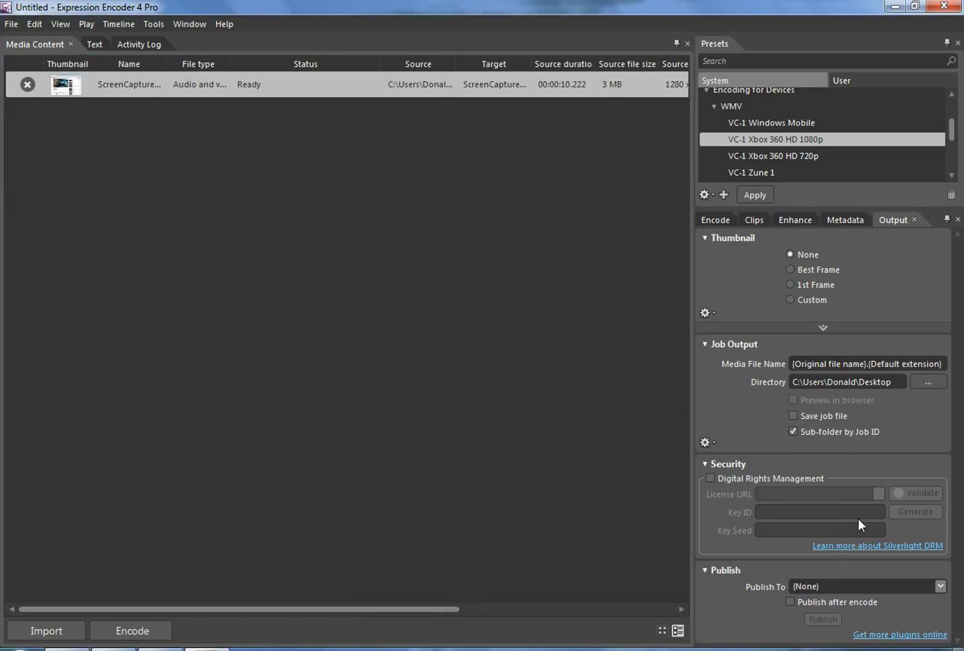
# Review the output format options in the encode settings, keeping Windows Media
pyautogui.click(899, 224)
pyautogui.click(710, 223)
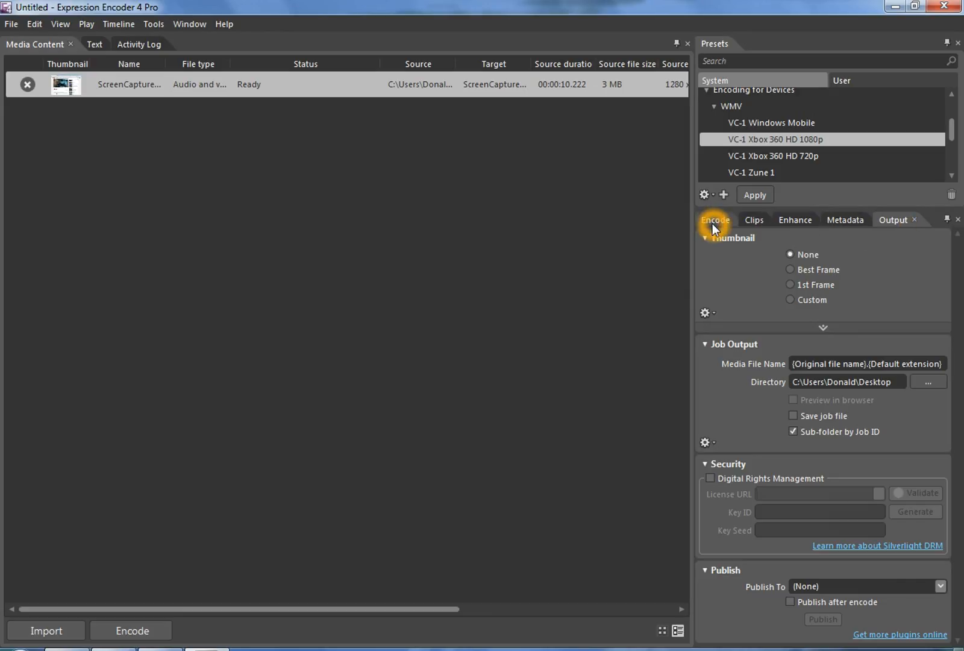
pyautogui.click(713, 226)
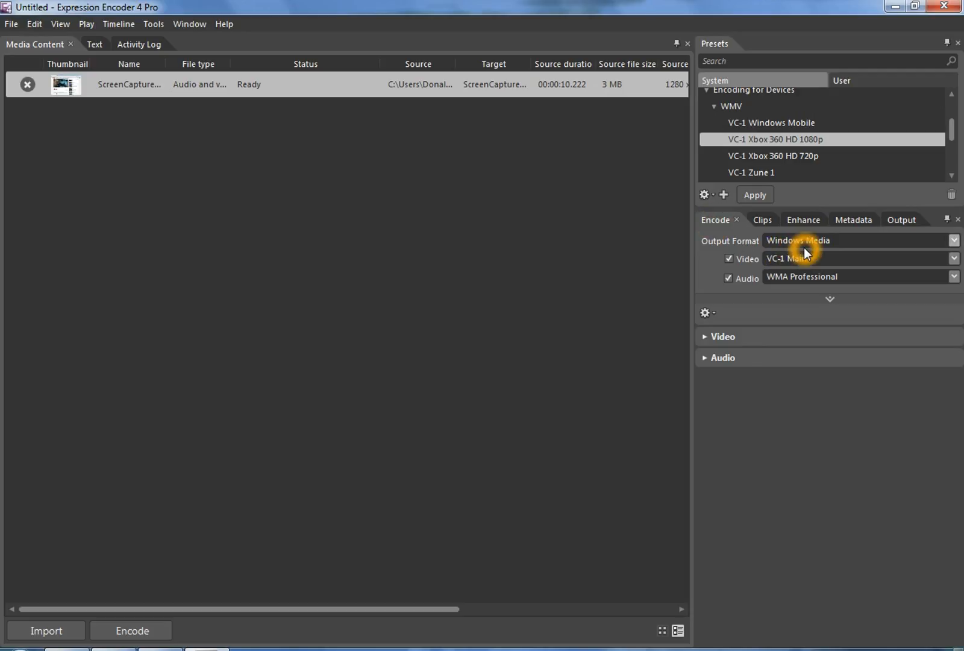
pyautogui.click(955, 241)
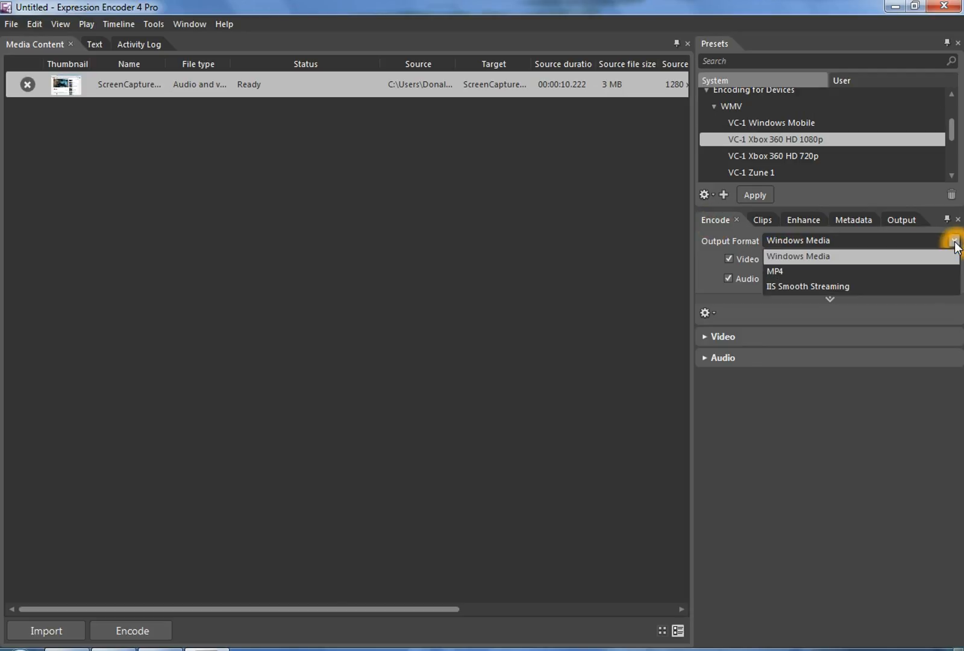
pyautogui.click(750, 248)
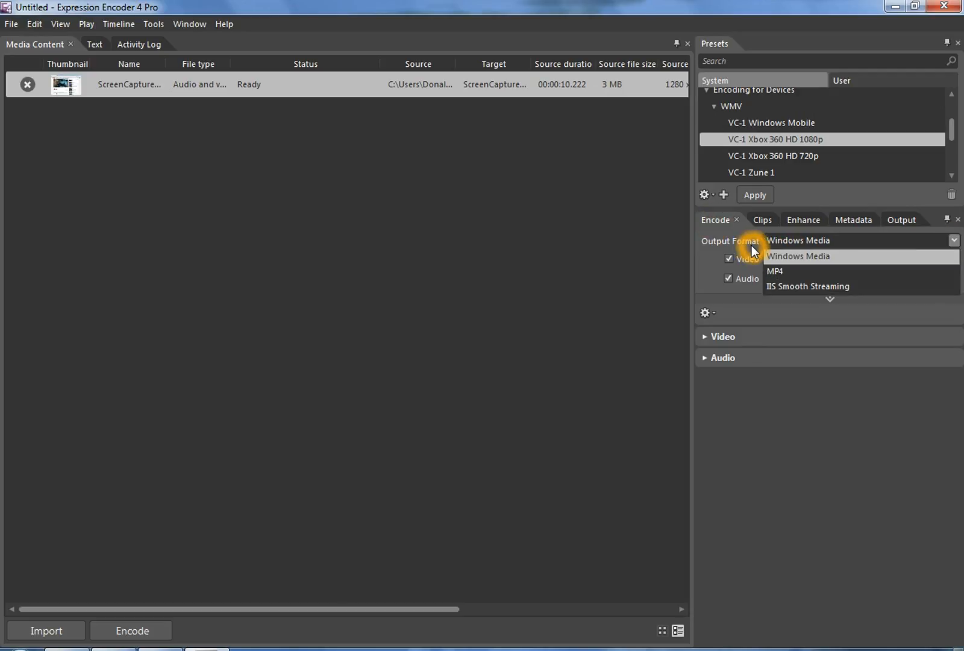
pyautogui.click(799, 243)
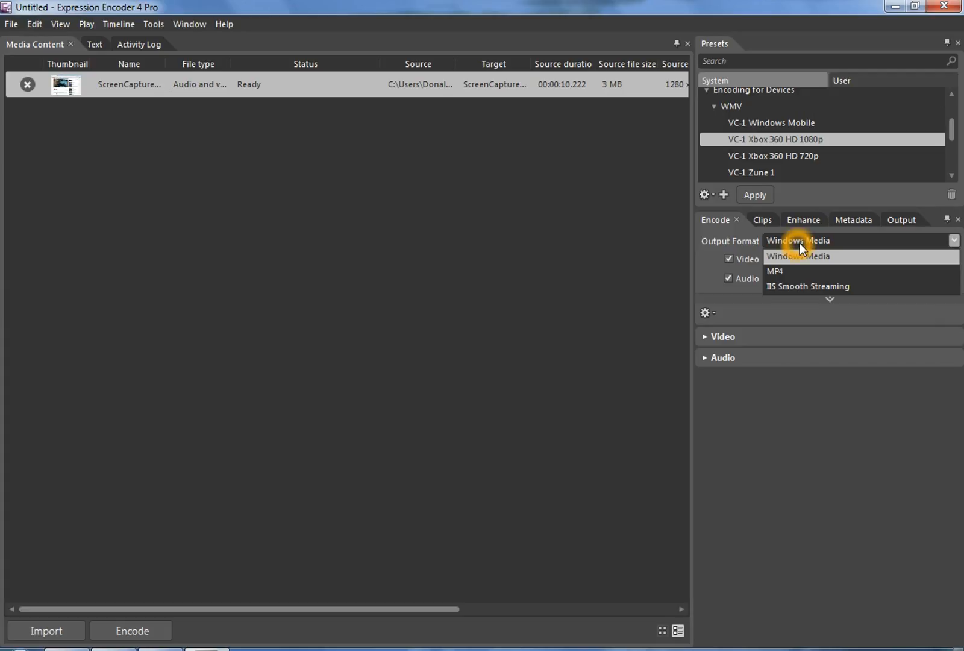
pyautogui.click(955, 241)
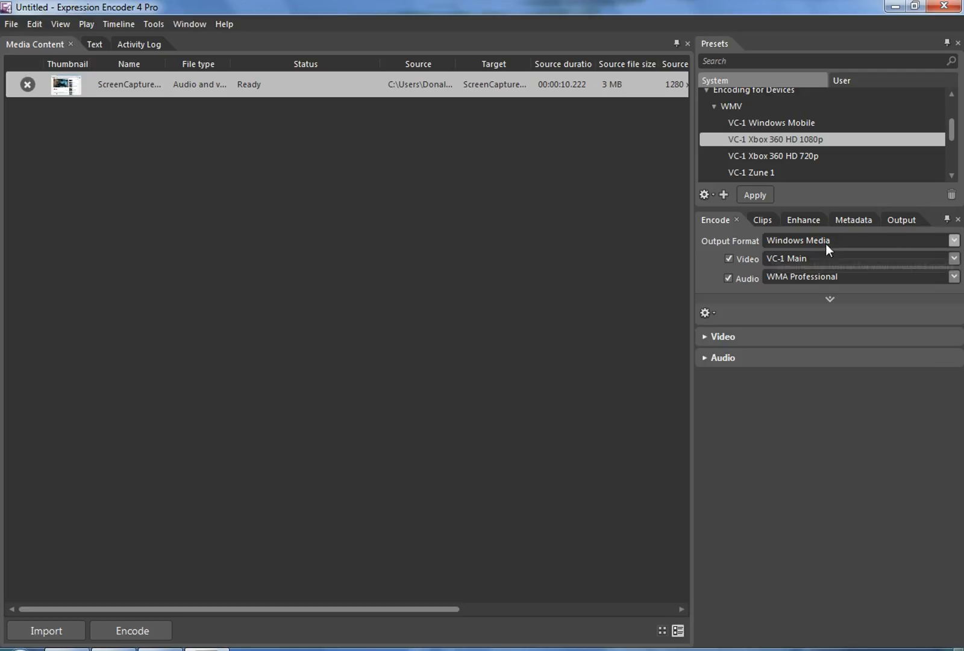
pyautogui.click(722, 282)
pyautogui.click(684, 312)
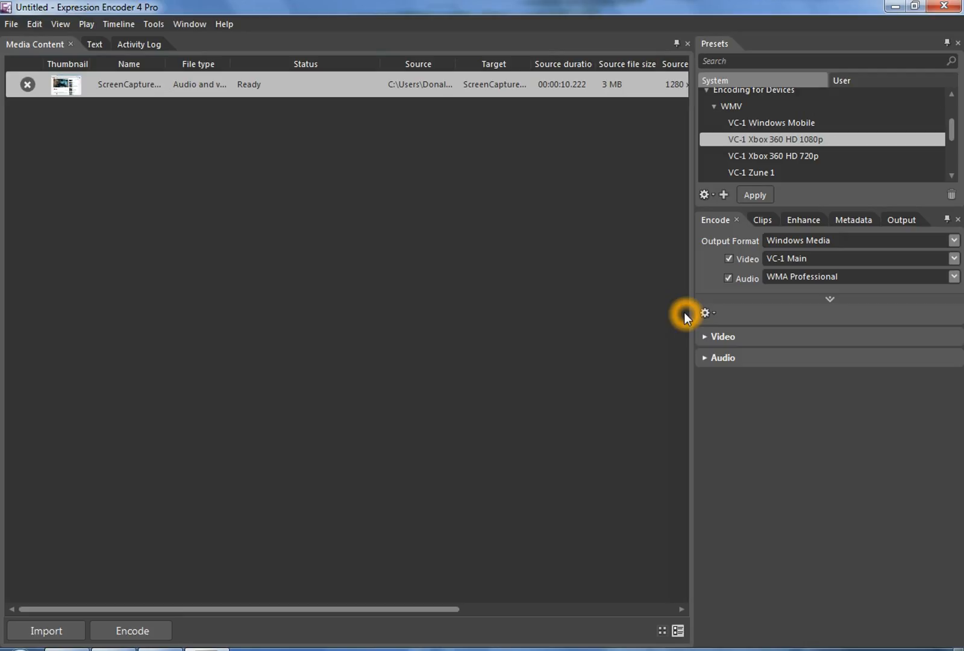
pyautogui.click(705, 247)
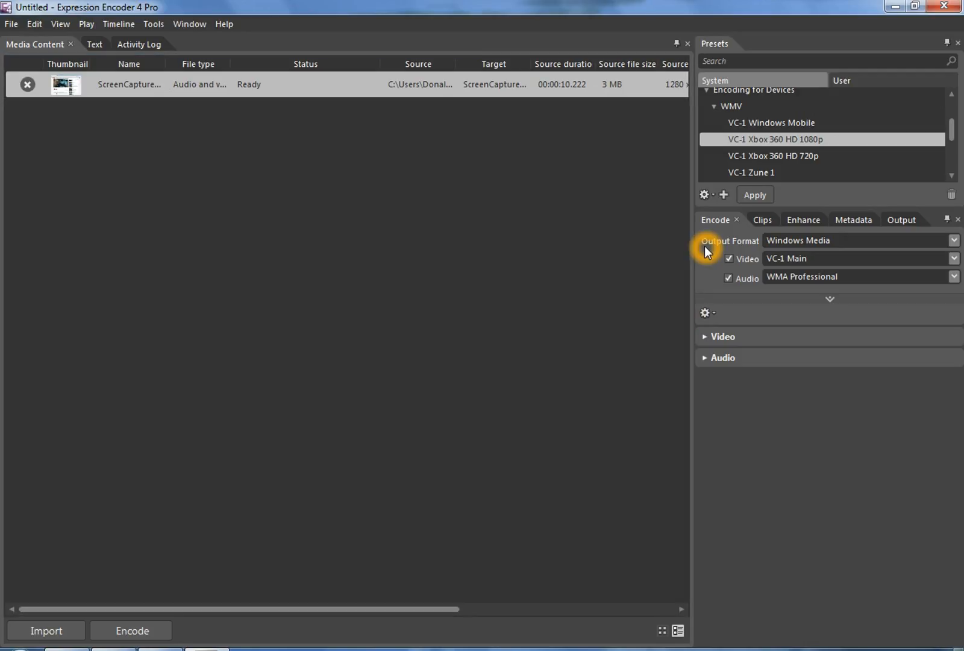
# Set the video bitrate to 20000 Kbps in the Video settings
pyautogui.click(704, 336)
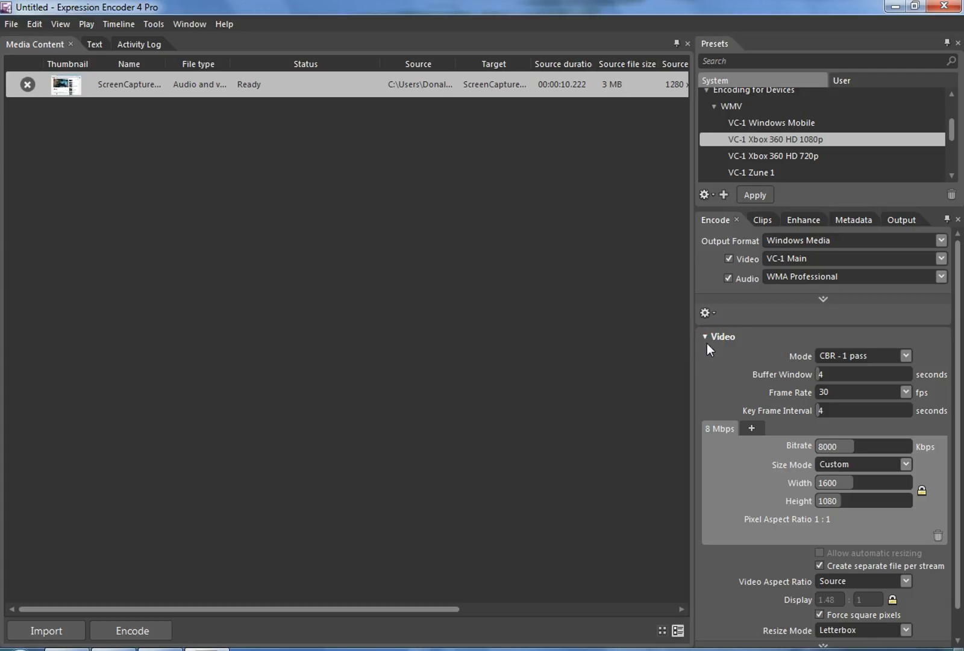
pyautogui.click(863, 359)
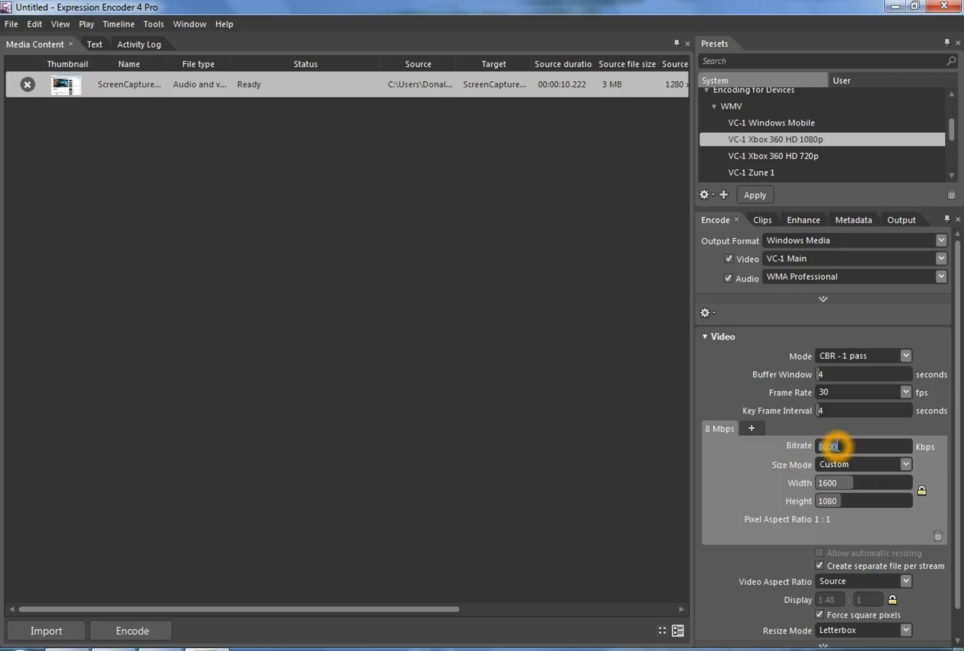
pyautogui.doubleClick(839, 446)
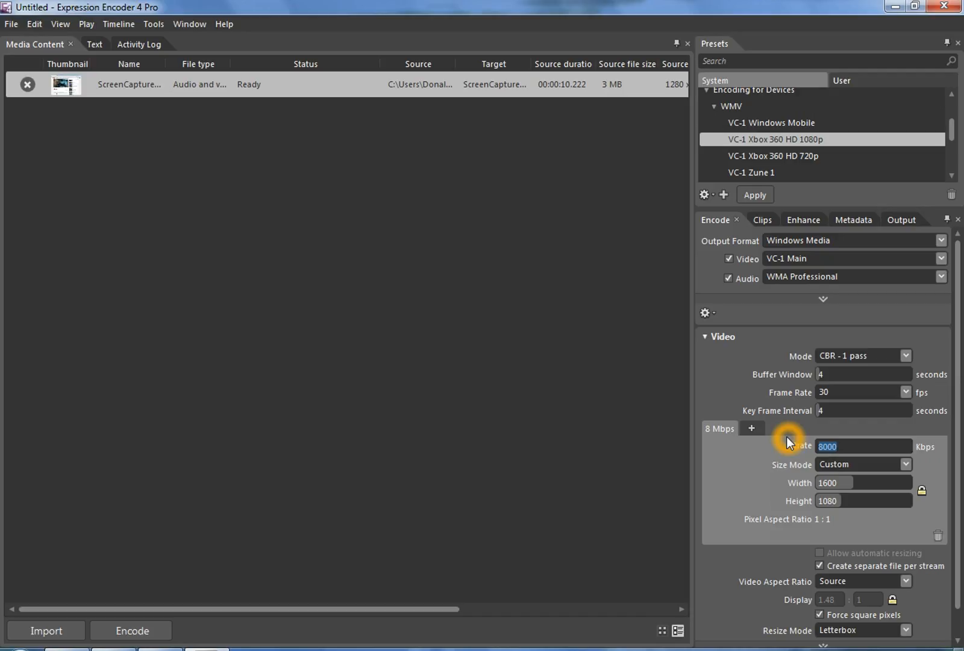
pyautogui.write('20000')
pyautogui.click(867, 618)
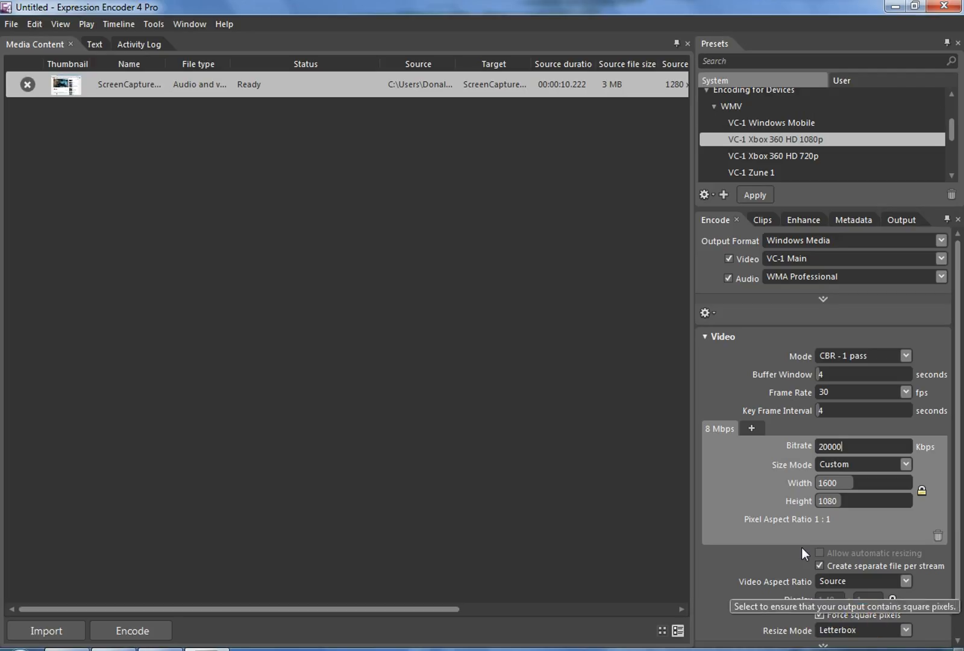
# Collapse the Video settings and set the audio bitrate to 256 kbps
pyautogui.click(703, 336)
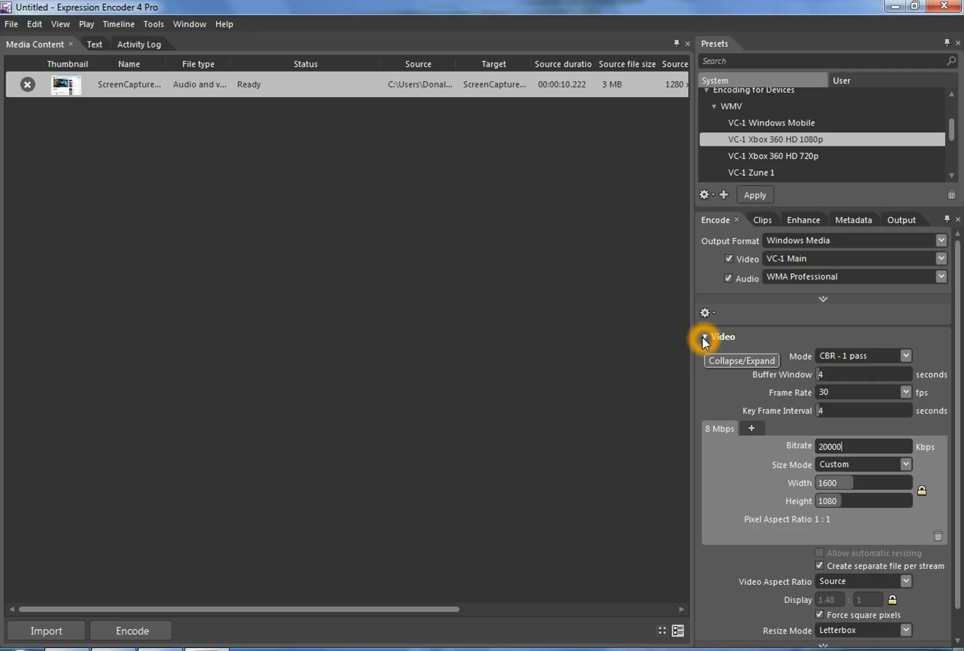
pyautogui.click(703, 337)
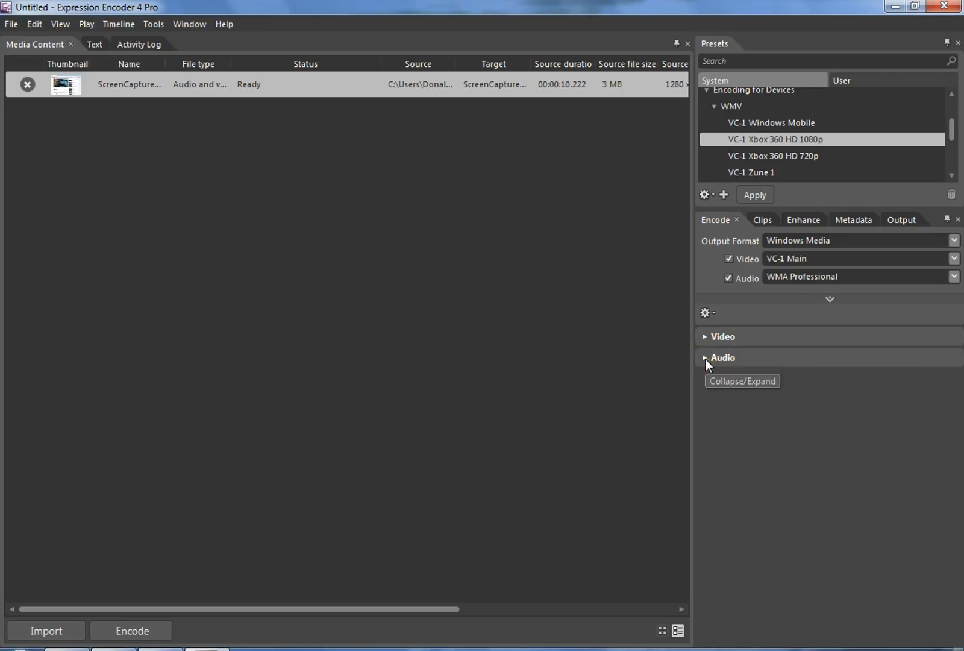
pyautogui.click(705, 359)
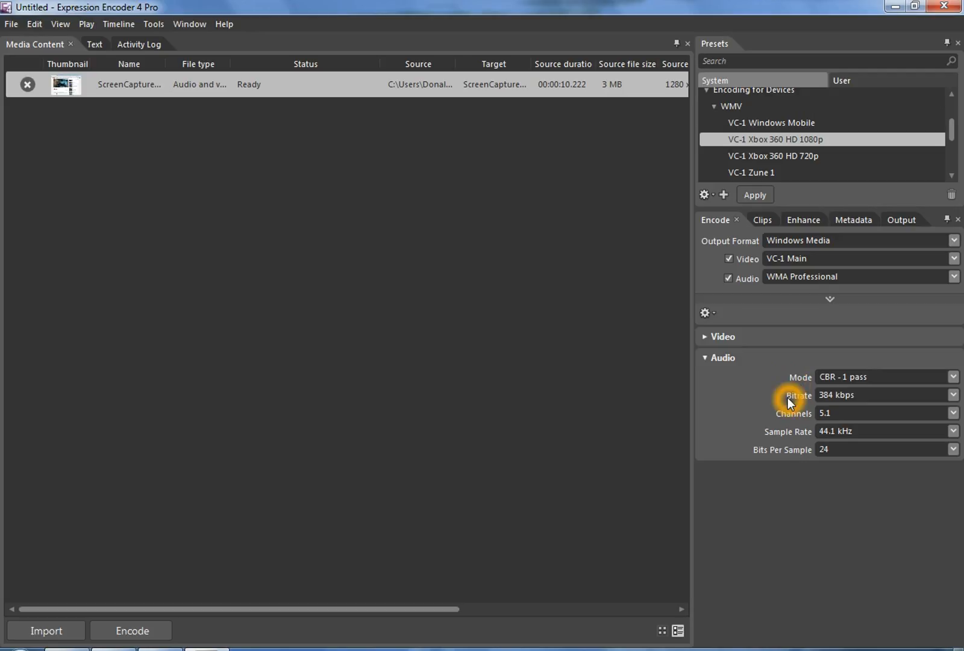
pyautogui.click(952, 396)
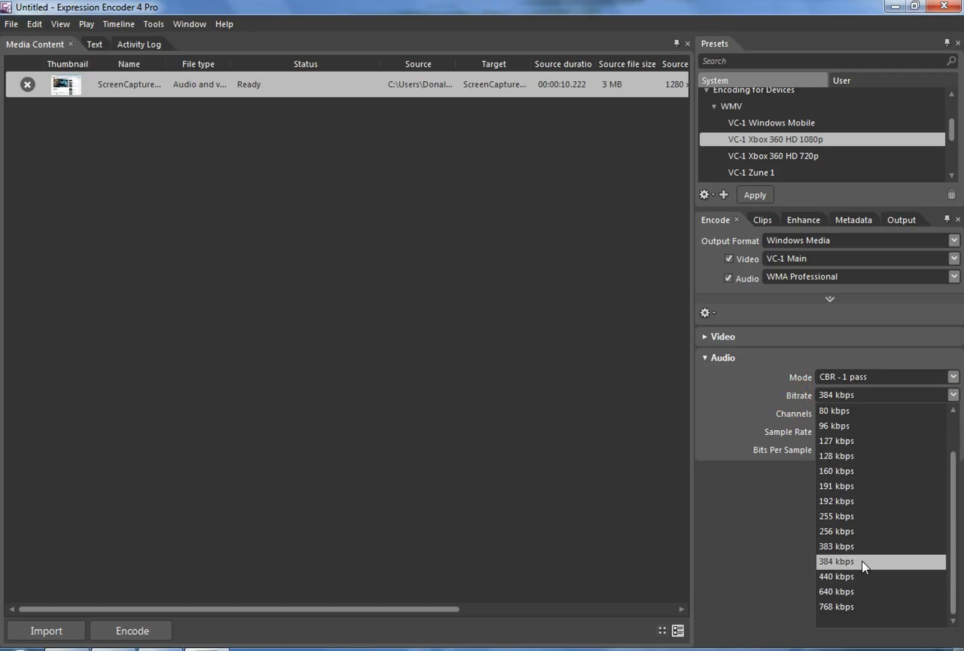
pyautogui.click(840, 531)
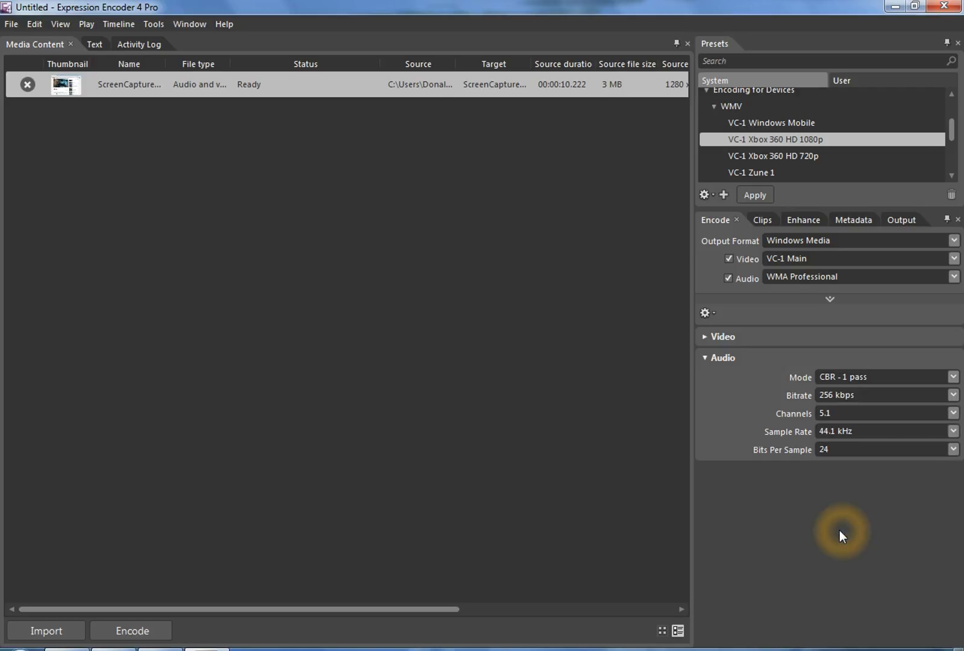
# Set the audio sample rate to 48 kHz
pyautogui.click(797, 422)
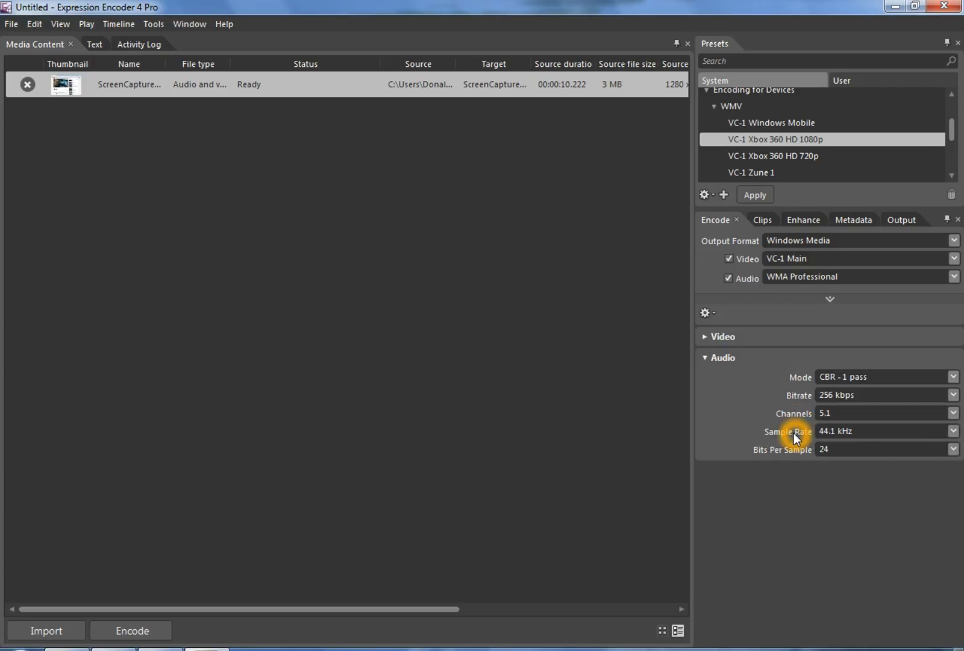
pyautogui.click(955, 433)
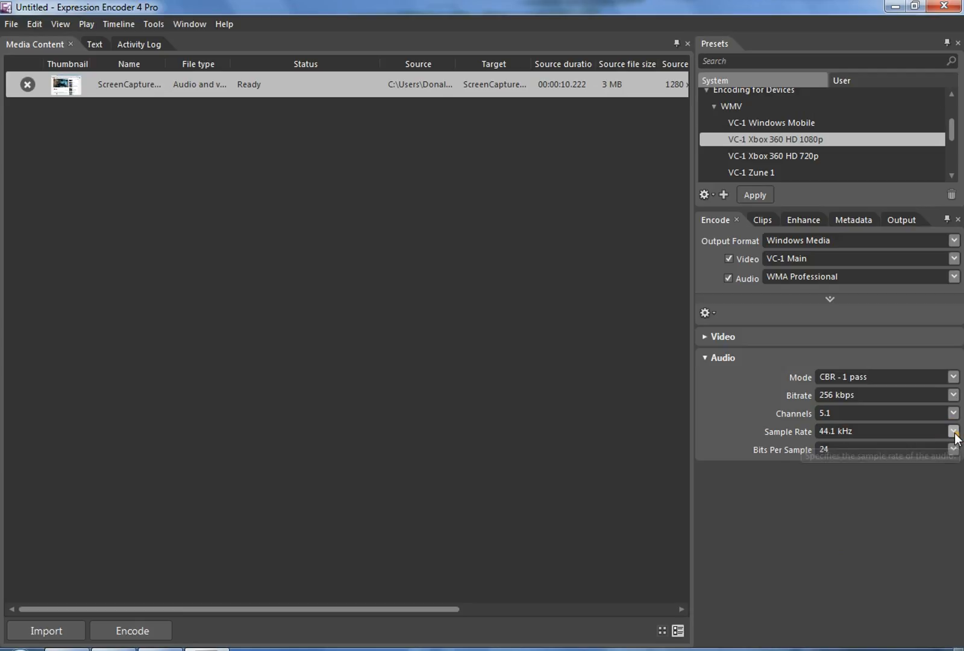
pyautogui.click(954, 432)
pyautogui.click(840, 463)
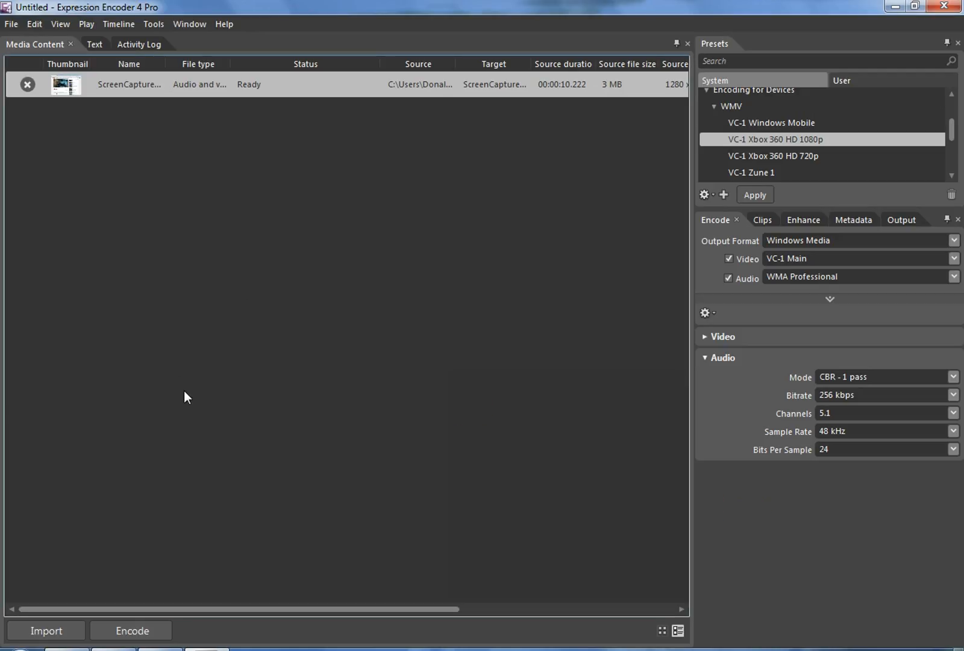
# Start encoding the imported screen capture, then minimize the encoder window
pyautogui.click(130, 631)
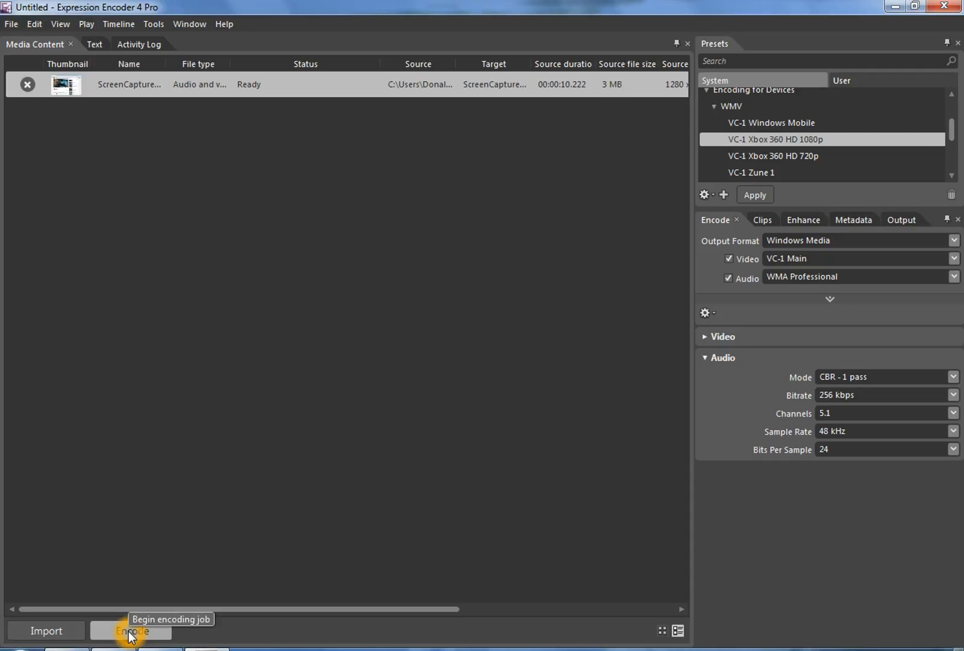
pyautogui.click(131, 636)
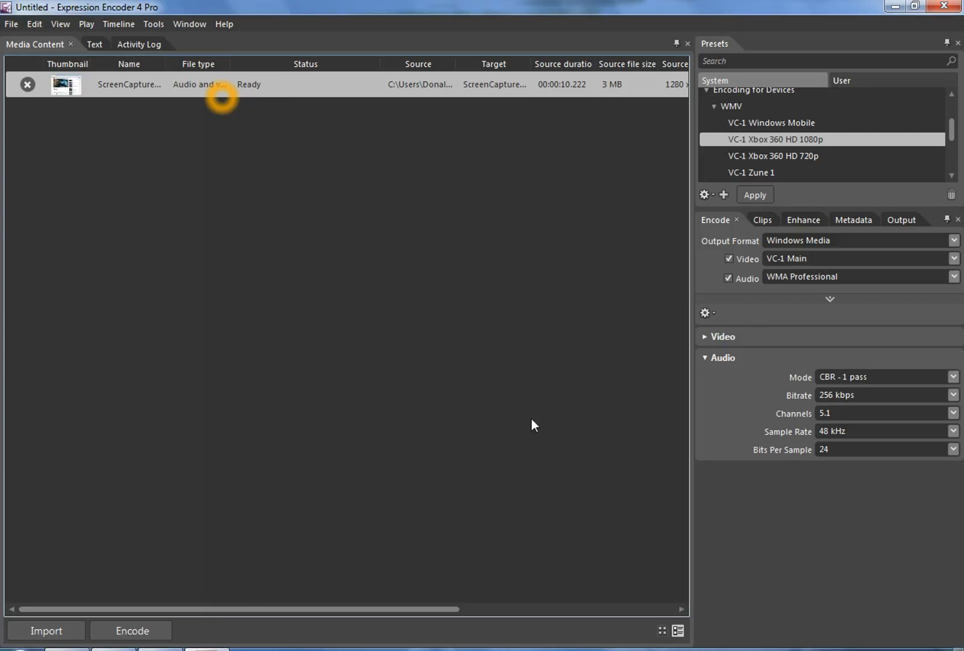
pyautogui.click(896, 7)
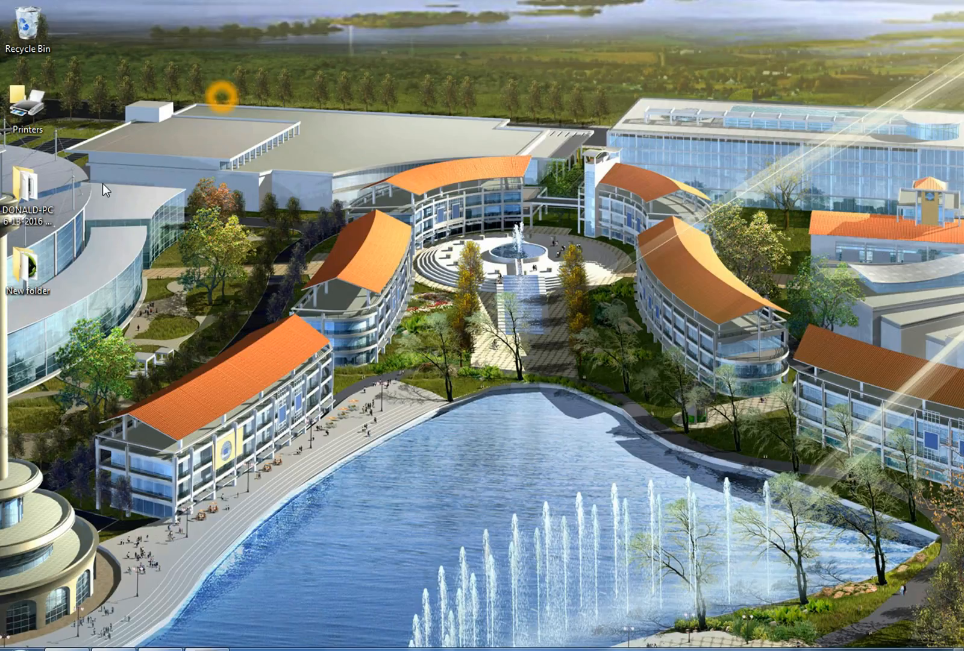
# Open the output folder on the desktop and play the encoded ScreenCapture .wmv file, then close the player
pyautogui.doubleClick(22, 192)
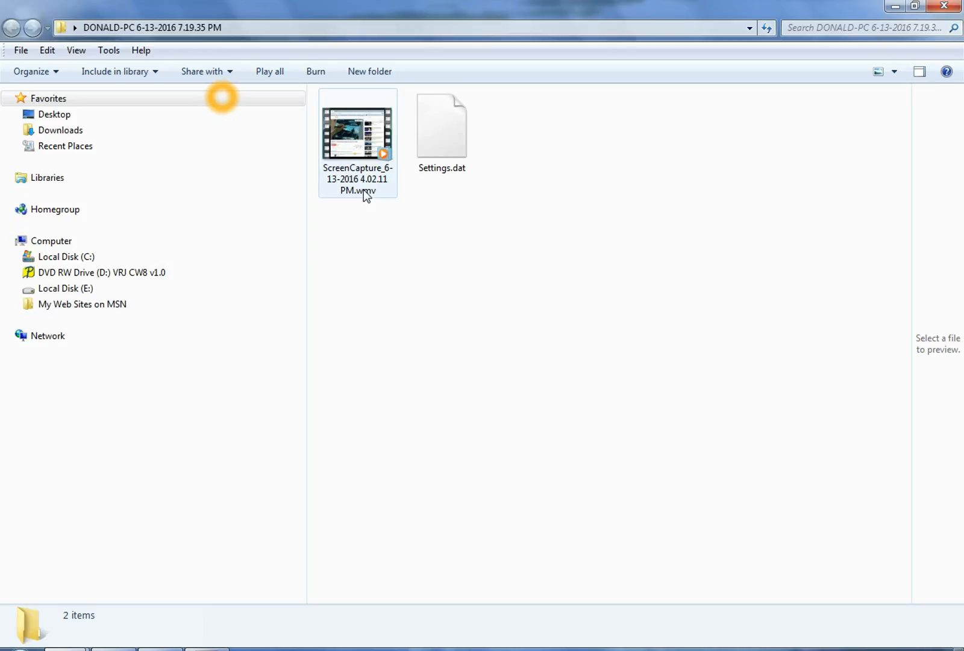
pyautogui.click(358, 151)
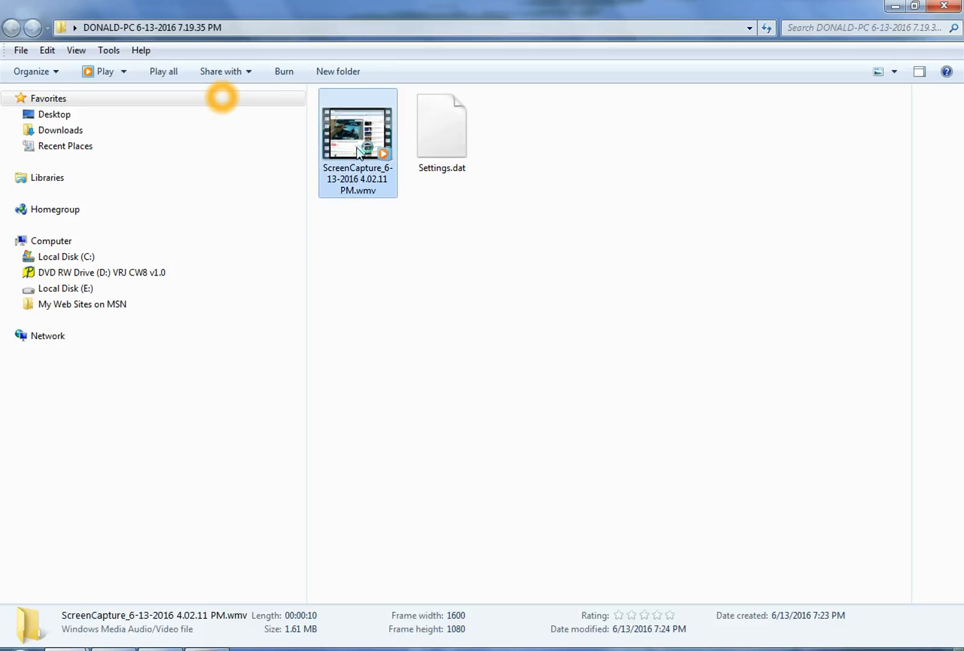
pyautogui.doubleClick(358, 151)
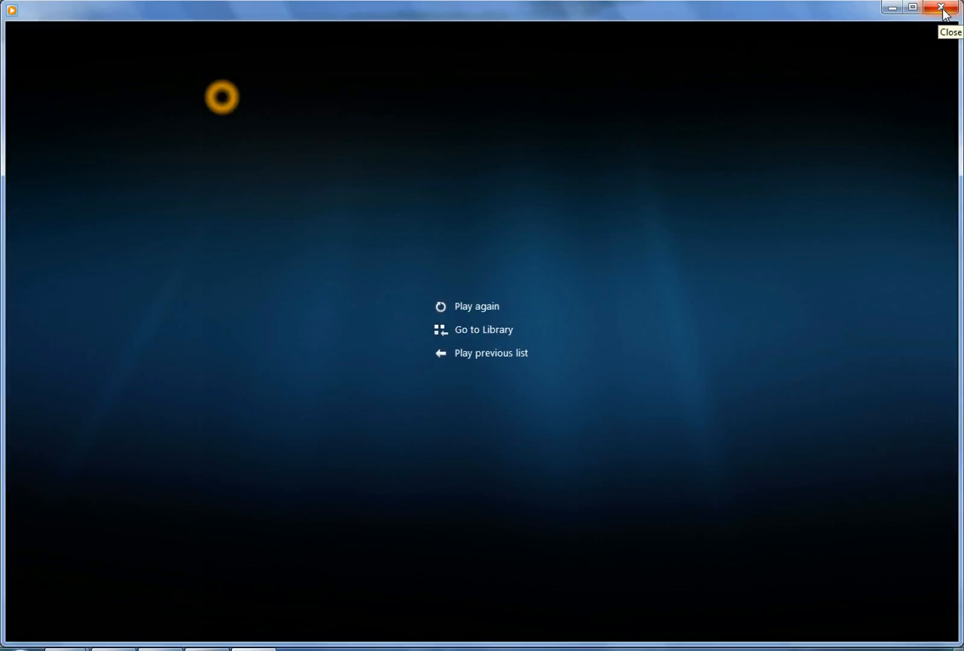
pyautogui.click(941, 8)
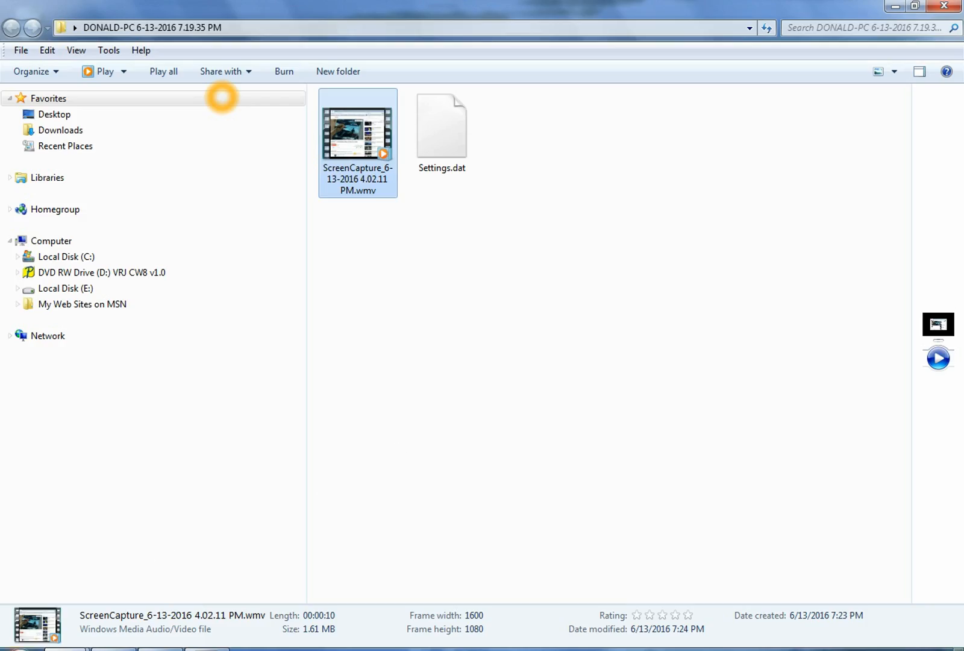
# Launch Microsoft Expression Encoder 4 Screen Capture from the Start menu
pyautogui.press('super')
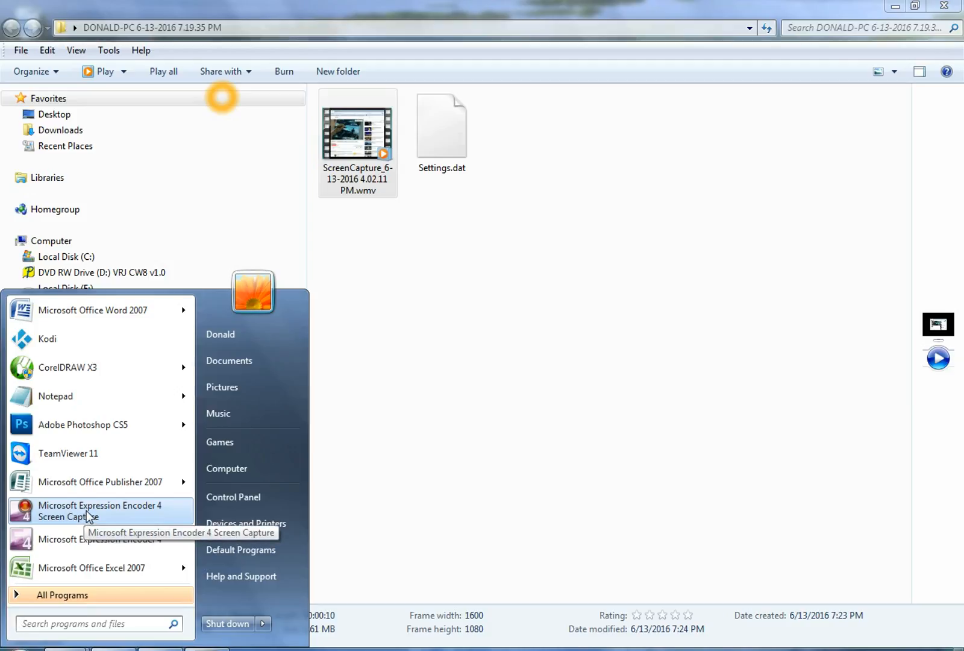
pyautogui.click(85, 511)
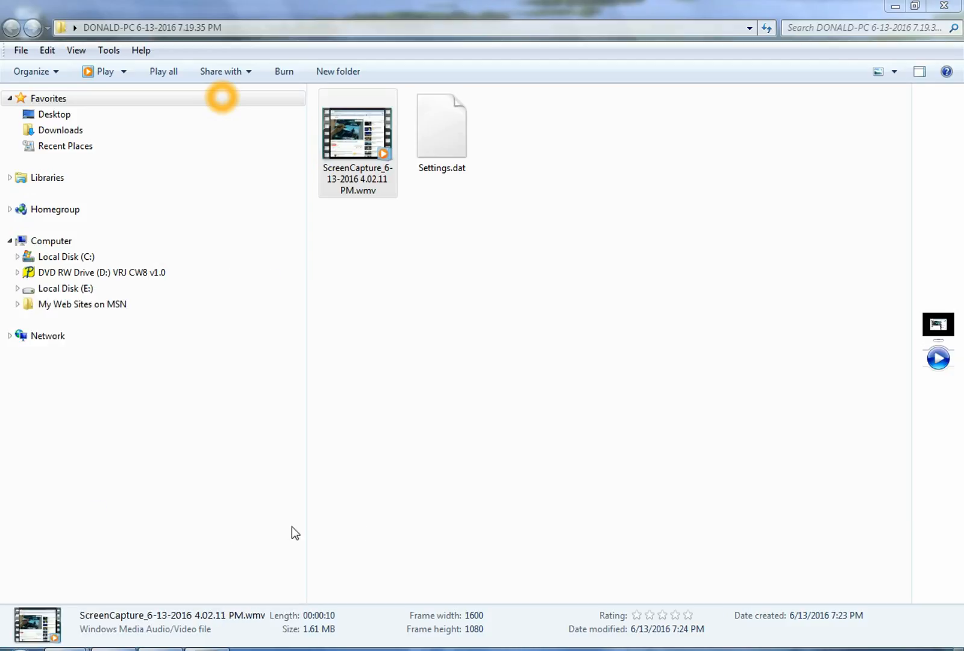